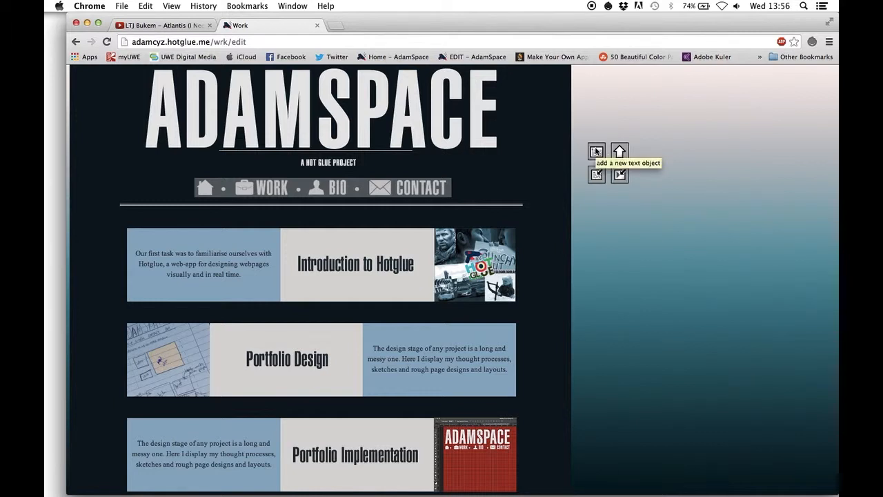
# Add a new text object in the empty area beside the page content and enter "ththis" in it
pyautogui.click(596, 150)
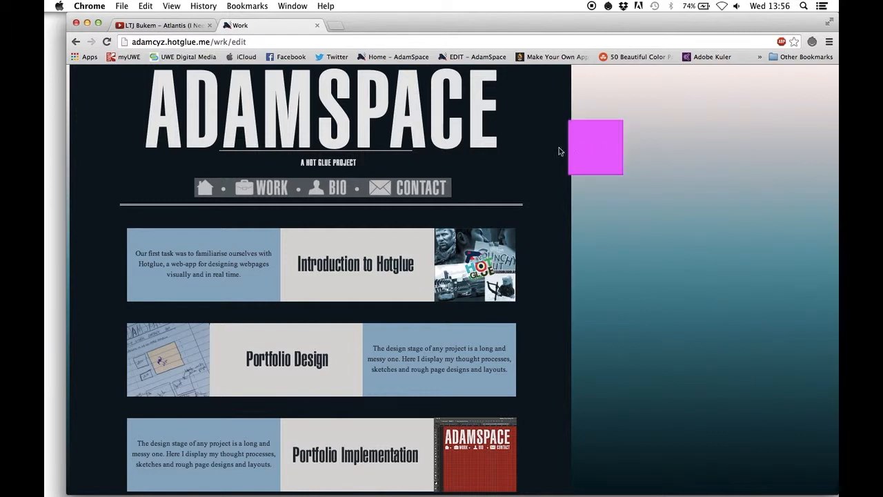
pyautogui.click(580, 147)
pyautogui.write('ththis')
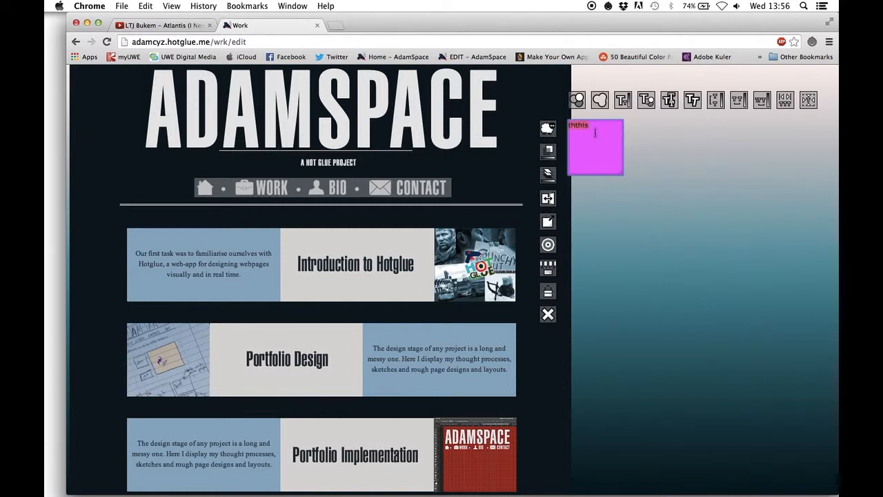
# Try the typography options on the new text object, giving its text a bold serif look
pyautogui.click(670, 103)
pyautogui.click(671, 103)
pyautogui.click(670, 104)
pyautogui.click(690, 104)
pyautogui.moveTo(717, 103); pyautogui.dragTo(717, 120)
pyautogui.click(646, 156)
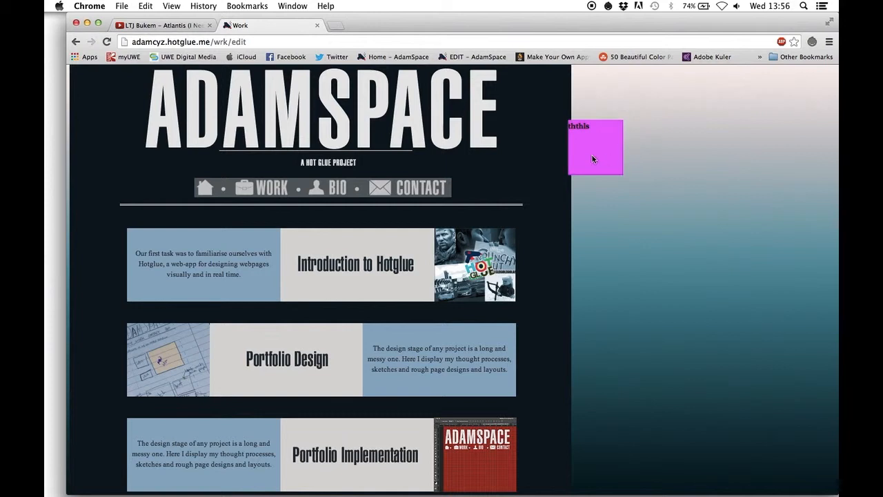
# Delete the text object from the page
pyautogui.click(591, 158)
pyautogui.click(547, 314)
pyautogui.click(698, 37)
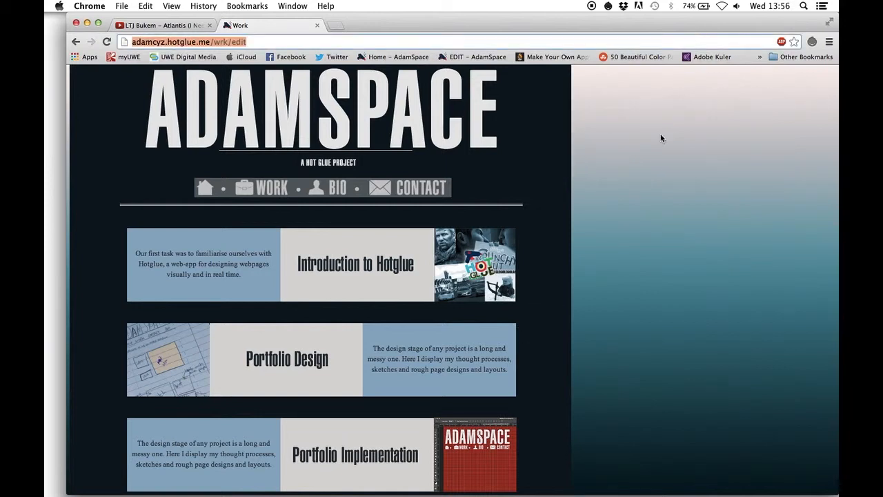
# Bring up the file chooser for uploading an object to the page and dismiss it without choosing a file
pyautogui.click(661, 138)
pyautogui.click(613, 174)
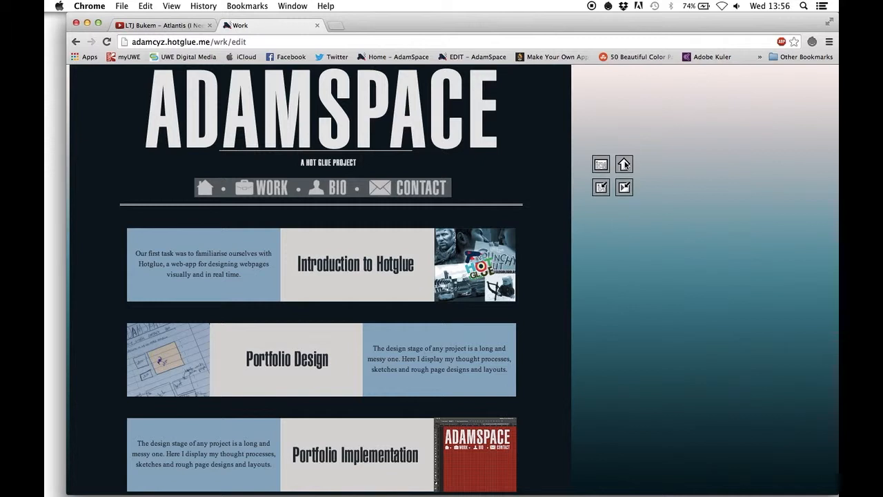
pyautogui.click(624, 164)
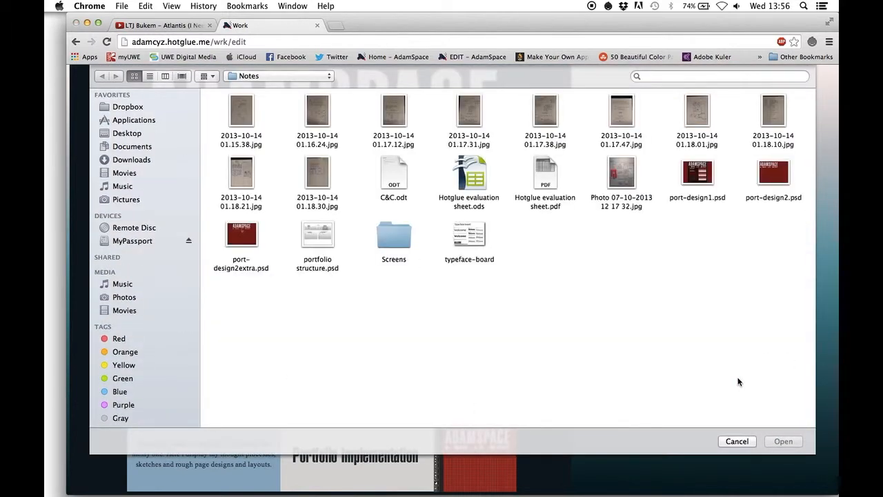
pyautogui.click(735, 441)
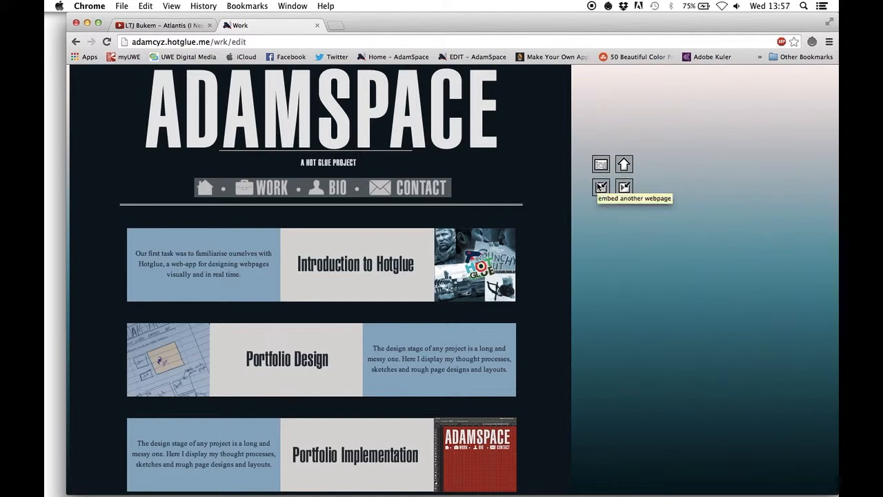
pyautogui.click(601, 187)
pyautogui.write('http')
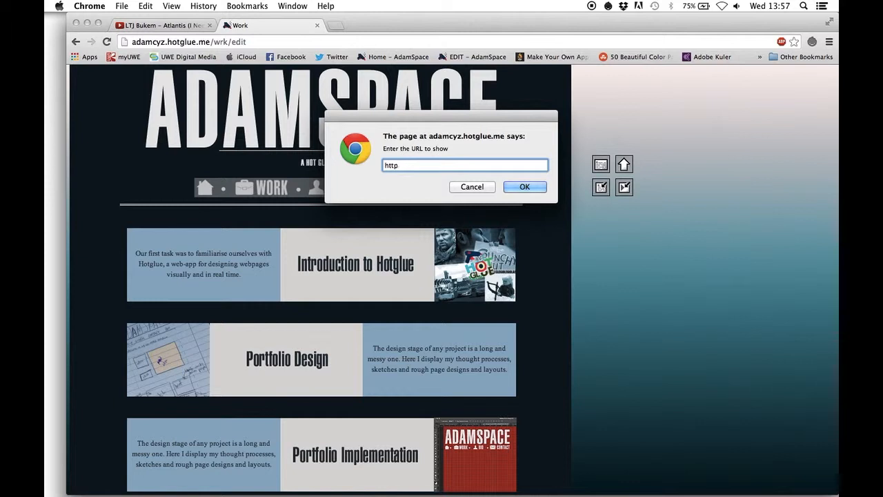
pyautogui.write('://www.bbc.co.uk')
pyautogui.press('Return')
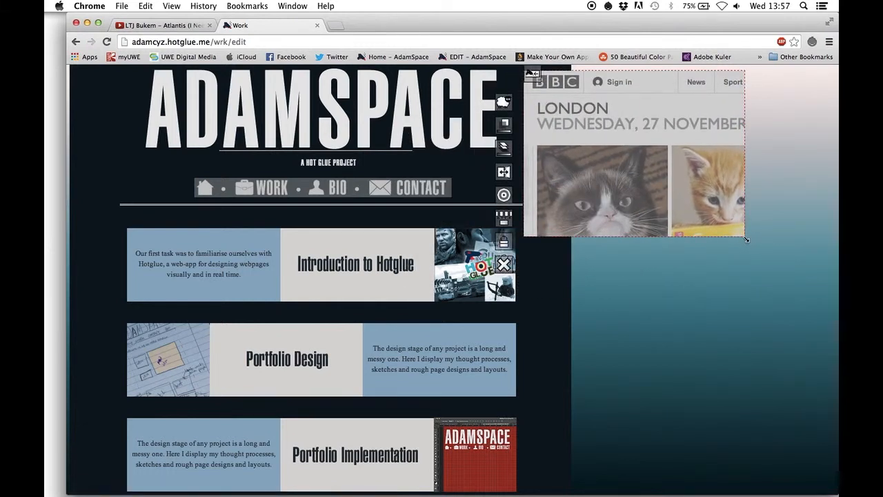
pyautogui.moveTo(746, 239); pyautogui.dragTo(737, 256)
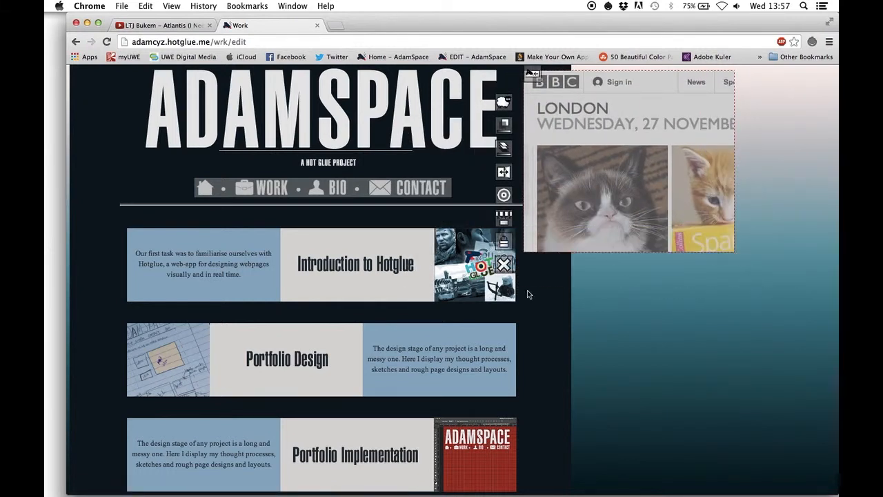
# Delete the embedded webpage object, and bring up the video URL prompt and cancel it
pyautogui.click(504, 264)
pyautogui.click(605, 210)
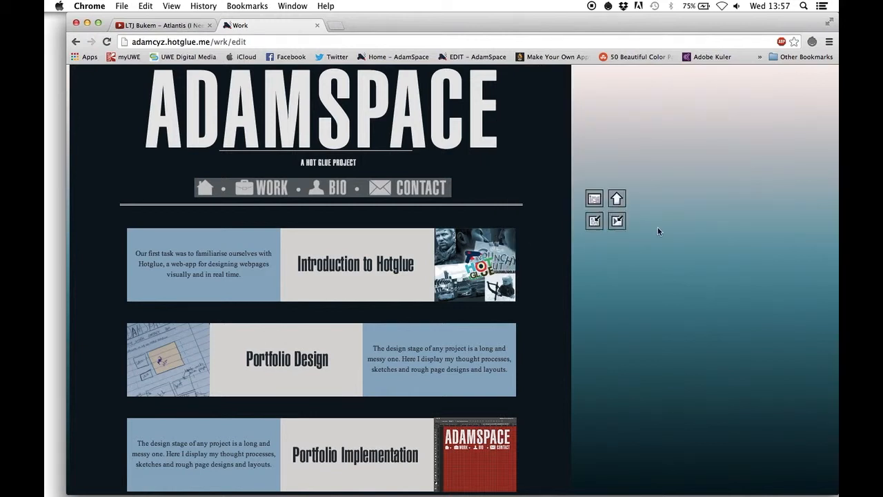
pyautogui.click(612, 225)
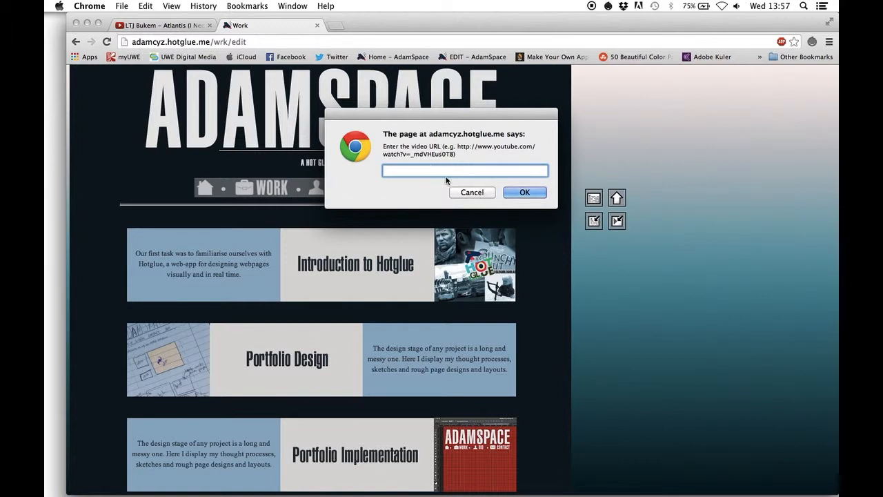
pyautogui.click(485, 193)
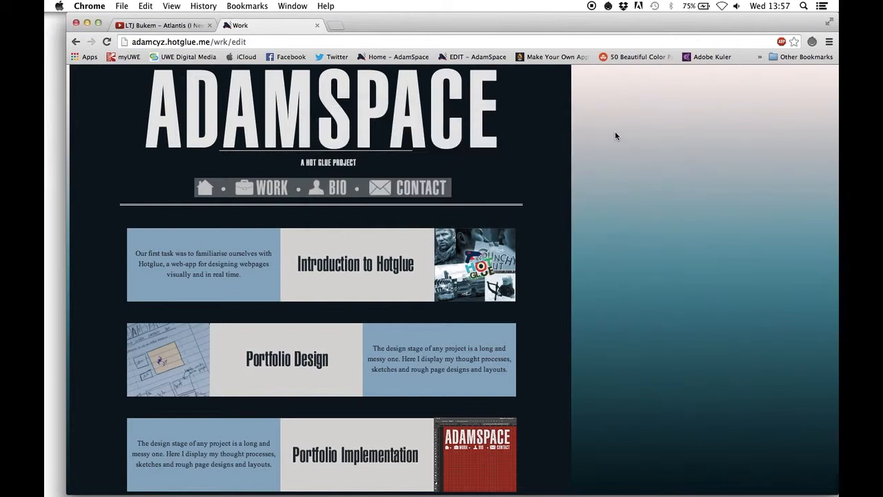
# Change the page title to HelloWorld
pyautogui.click(645, 233)
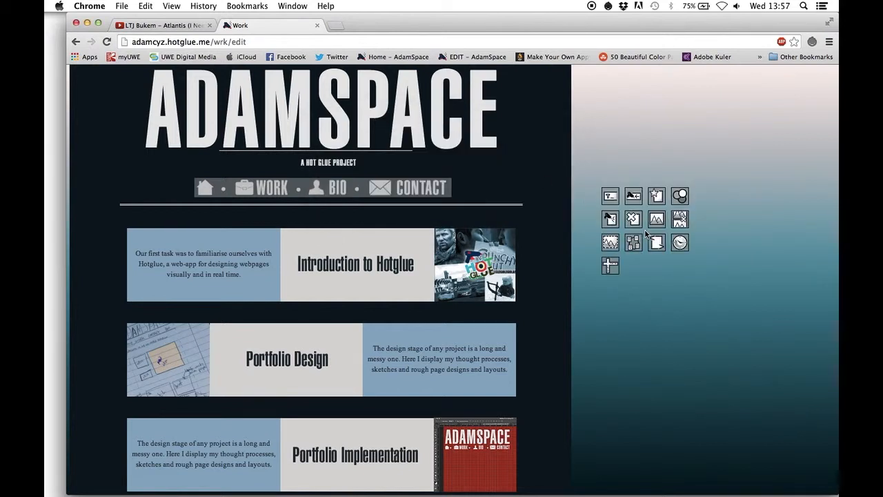
pyautogui.click(600, 195)
pyautogui.write('Hell')
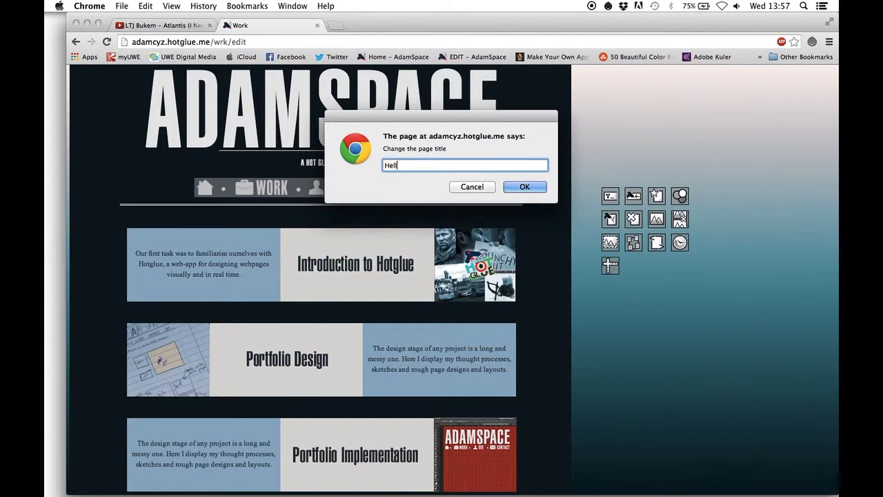
pyautogui.write('oWorld')
pyautogui.press('Return')
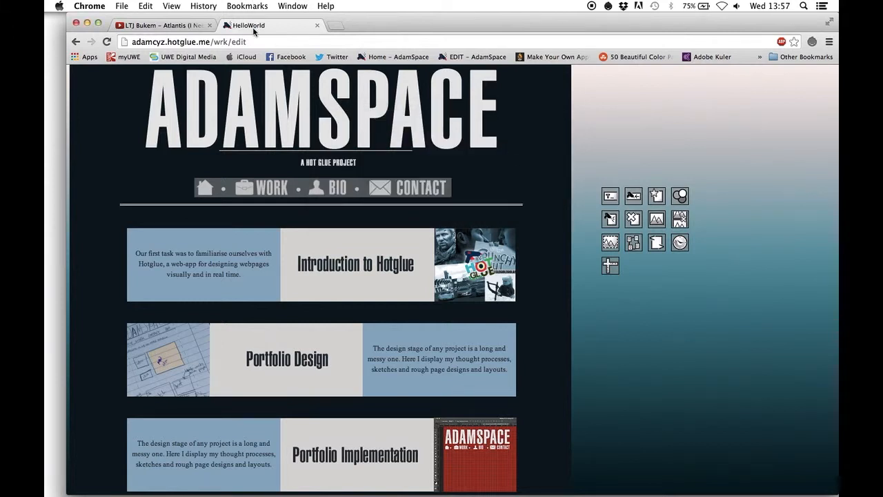
# Bring up the prompt for changing the page URL and cancel it
pyautogui.click(633, 197)
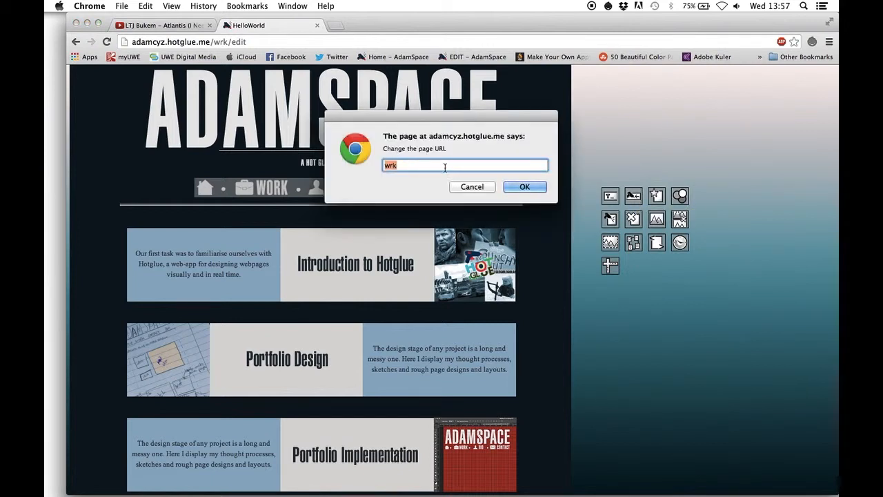
pyautogui.click(479, 189)
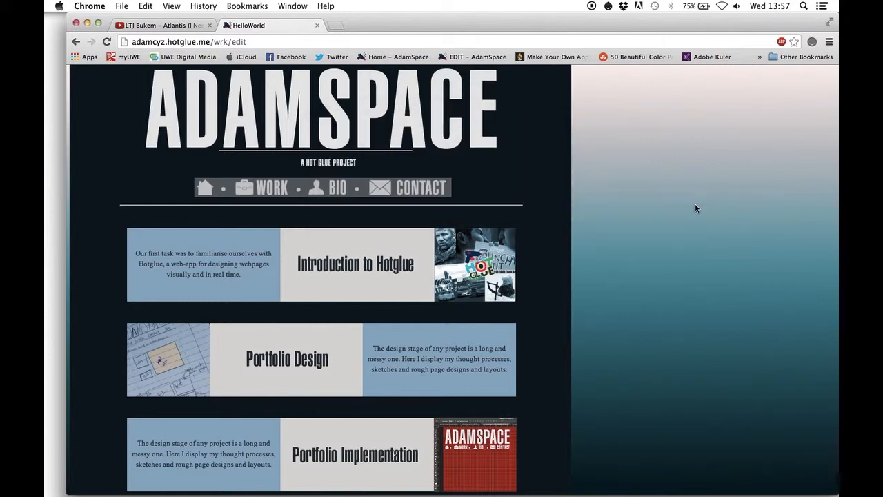
# Examine the option for making this the start page and highlight the site's root domain in the page address
pyautogui.click(616, 178)
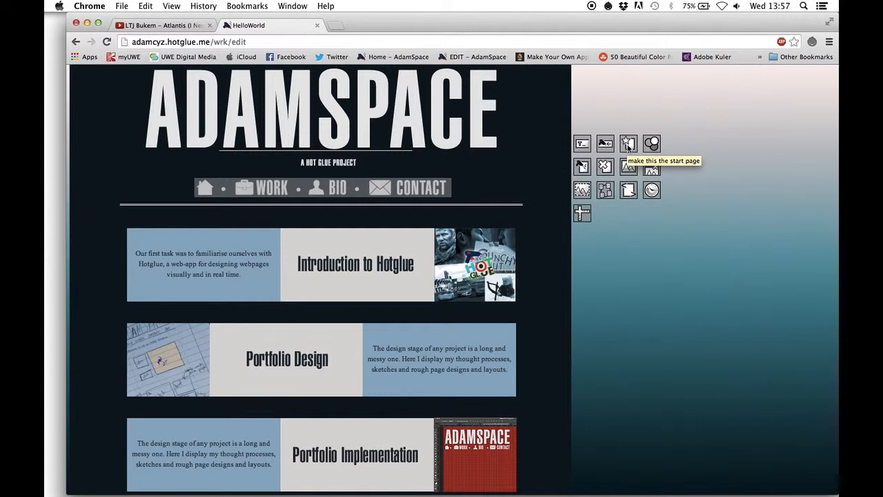
pyautogui.moveTo(133, 42); pyautogui.dragTo(214, 41)
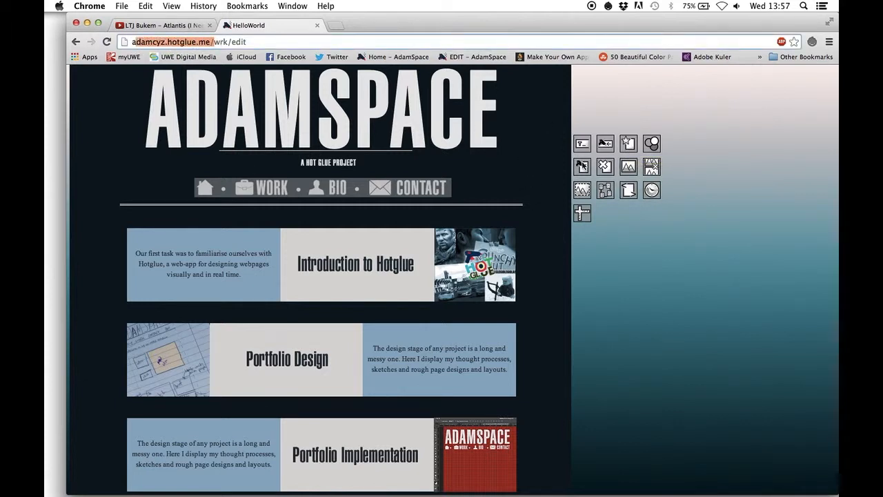
pyautogui.click(708, 181)
pyautogui.click(657, 123)
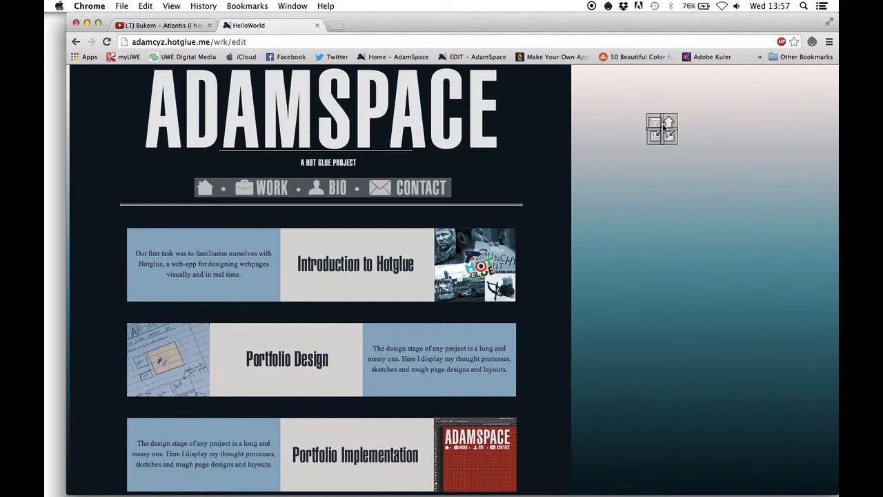
# Toggle the background image between fixed and scrolling with the page, comparing how each behaves, and return it to fixed
pyautogui.click(618, 213)
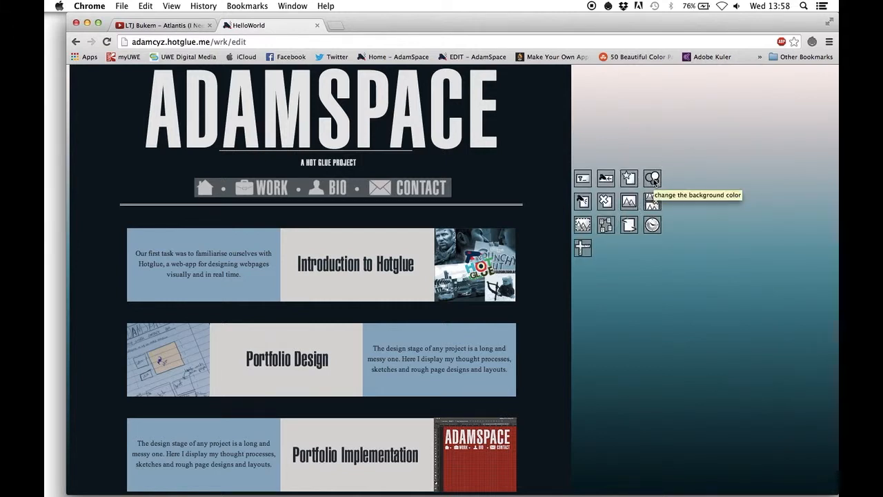
pyautogui.scroll(-2, 698, 270)
pyautogui.scroll(2, 698, 270)
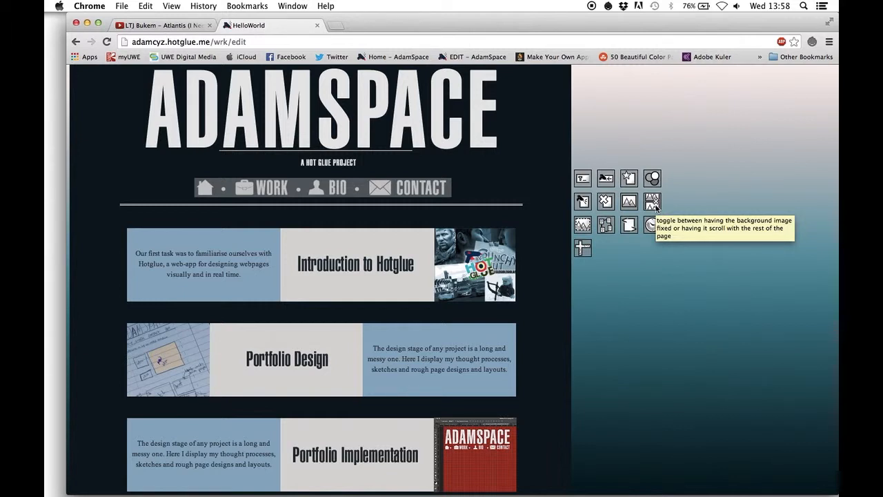
pyautogui.scroll(-5, 688, 356)
pyautogui.scroll(5, 687, 356)
pyautogui.scroll(-5, 688, 357)
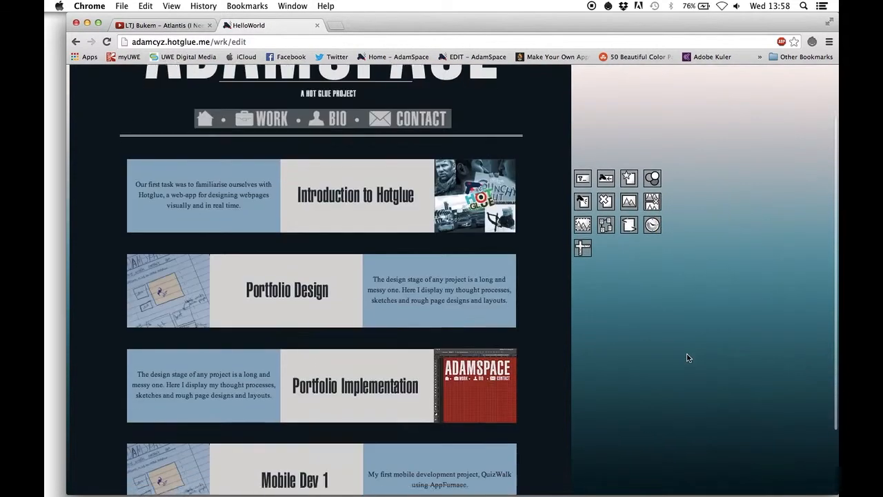
pyautogui.scroll(2, 688, 353)
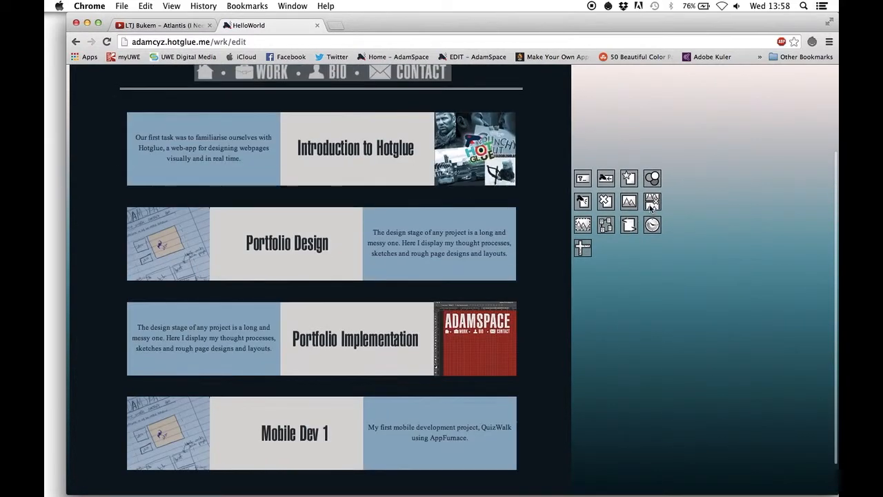
pyautogui.scroll(-2, 706, 317)
pyautogui.scroll(5, 706, 317)
pyautogui.scroll(-5, 707, 317)
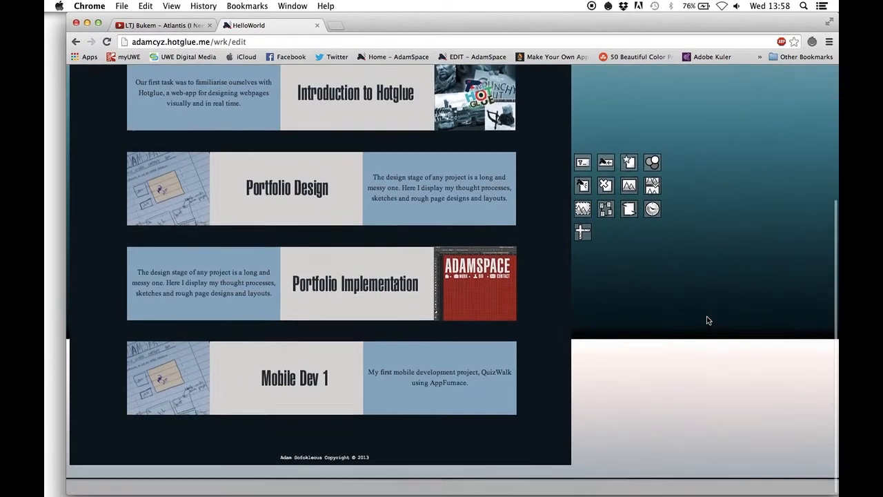
pyautogui.scroll(4, 707, 318)
pyautogui.scroll(-3, 707, 319)
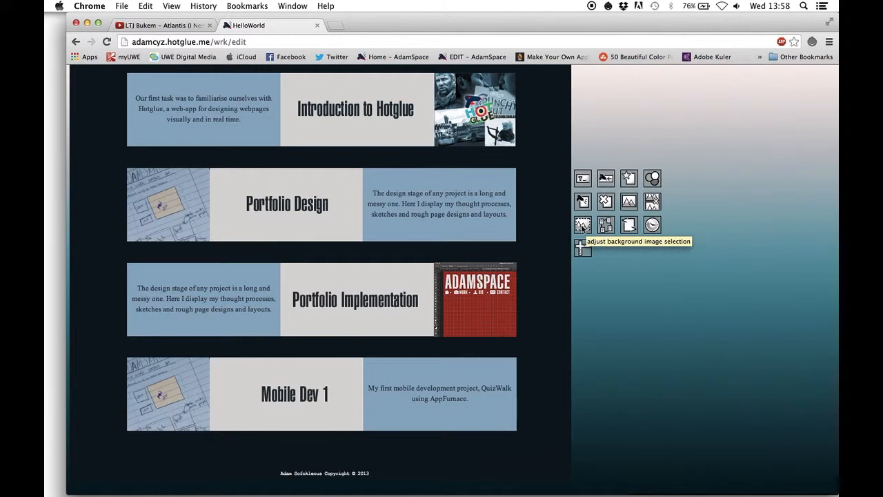
# Try shifting the page's background image selection upward and move it back to its original position
pyautogui.moveTo(581, 227); pyautogui.dragTo(583, 118)
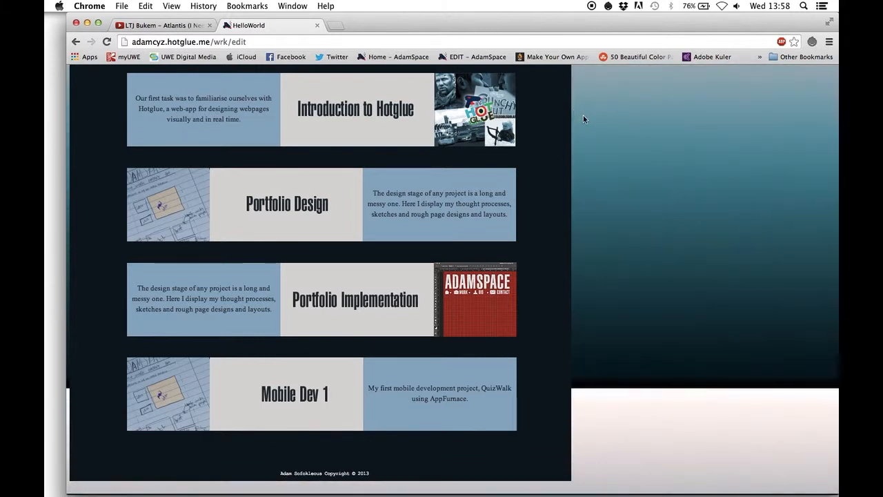
pyautogui.click(622, 178)
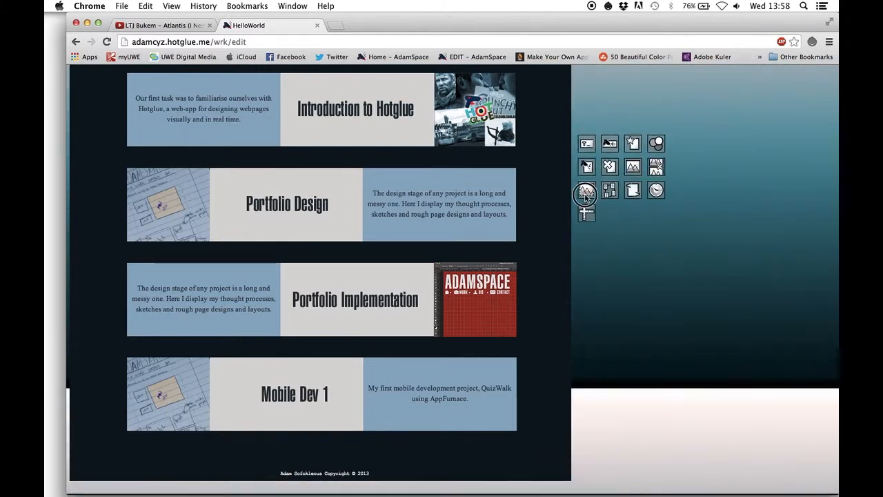
pyautogui.moveTo(585, 193); pyautogui.dragTo(697, 296)
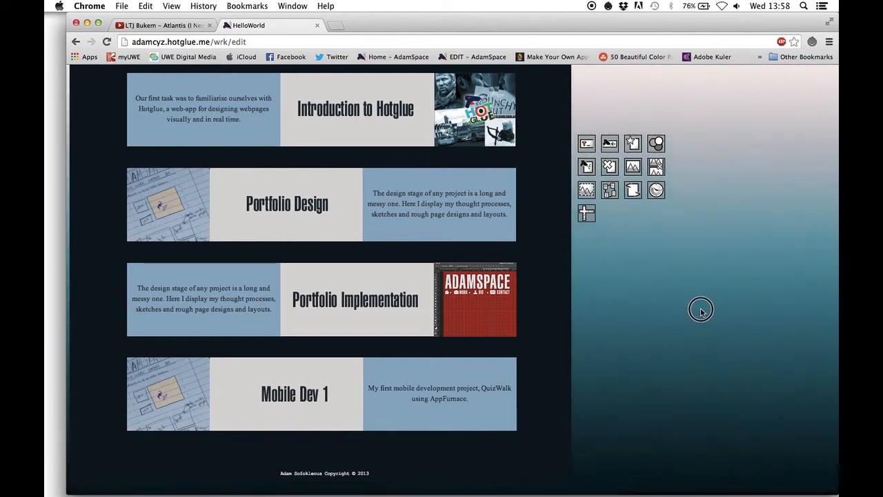
# Show the list of all pages and reopen the wrk page for editing from it
pyautogui.click(611, 196)
pyautogui.moveTo(103, 102)
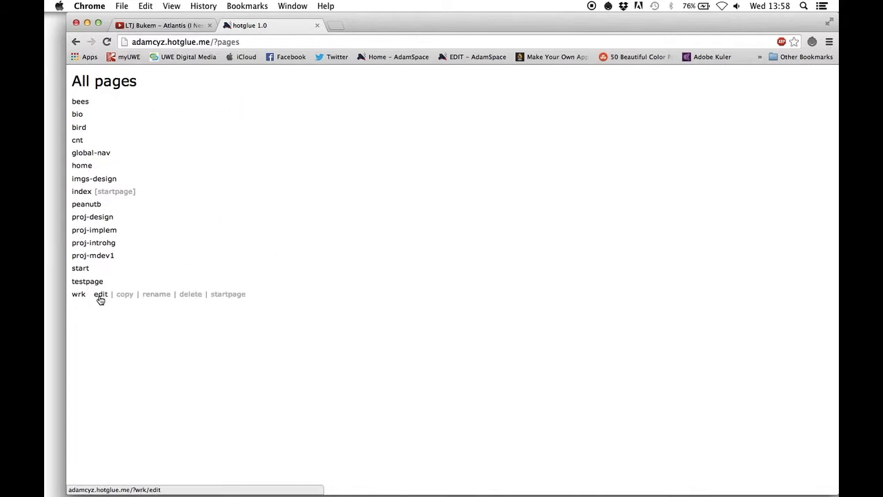
pyautogui.click(100, 295)
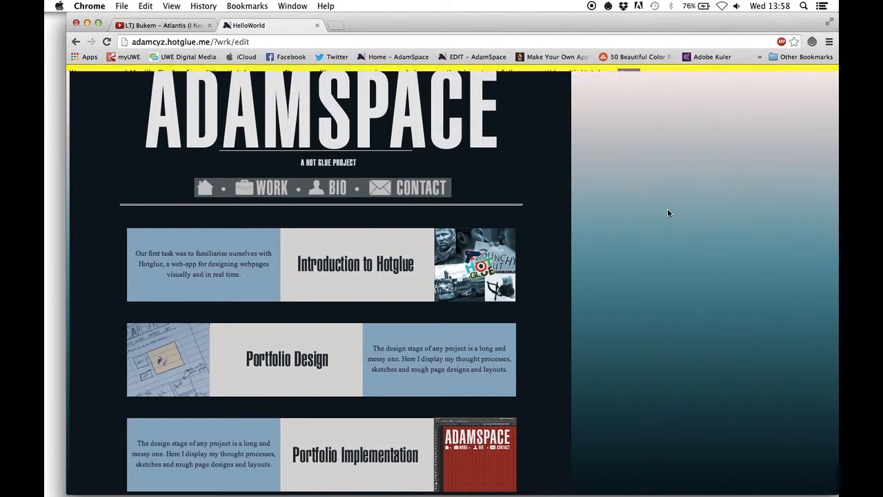
# Open the custom code editor of the wrk page and examine its head and body sections
pyautogui.click(667, 208)
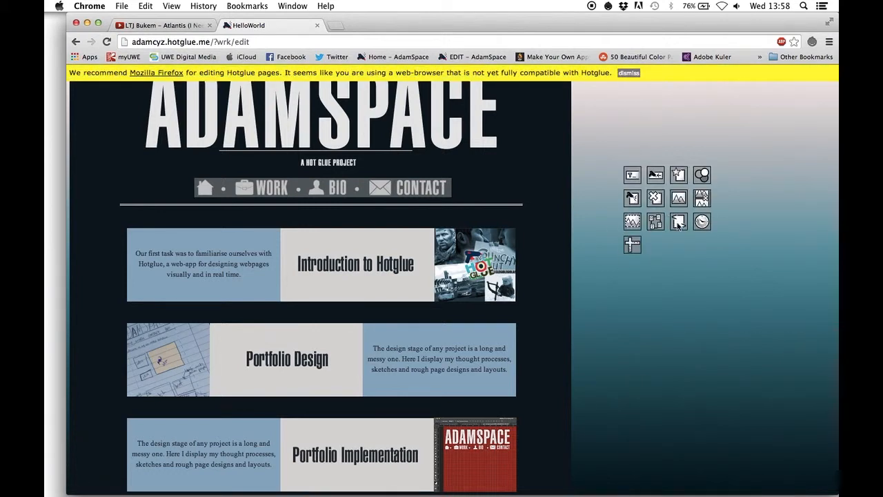
pyautogui.click(678, 222)
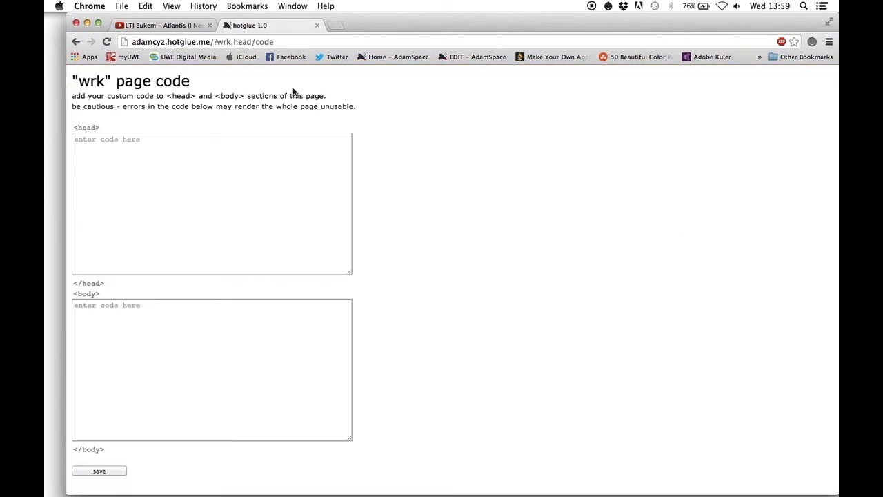
pyautogui.click(261, 152)
pyautogui.click(88, 128)
pyautogui.click(142, 176)
pyautogui.click(140, 304)
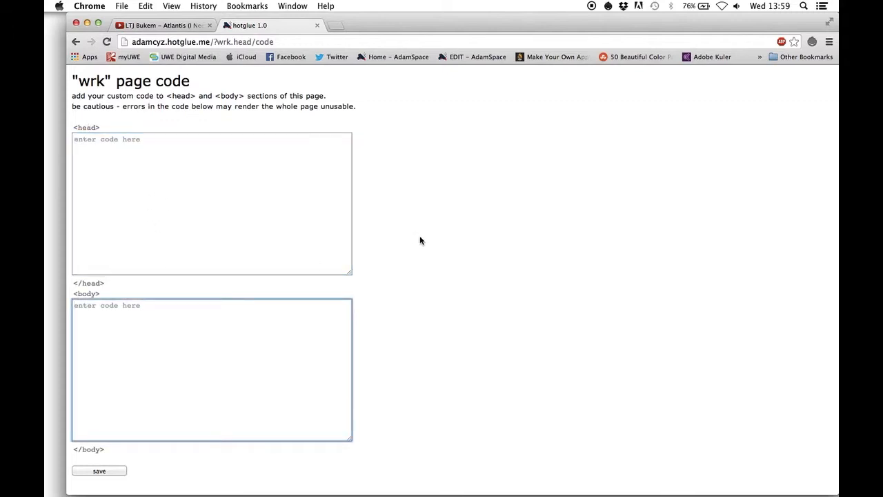
# Return to the wrk page's editor, open its revision history and browse back to the 24 Nov 13 02:43 revision
pyautogui.hscroll(-5, 385, 221)
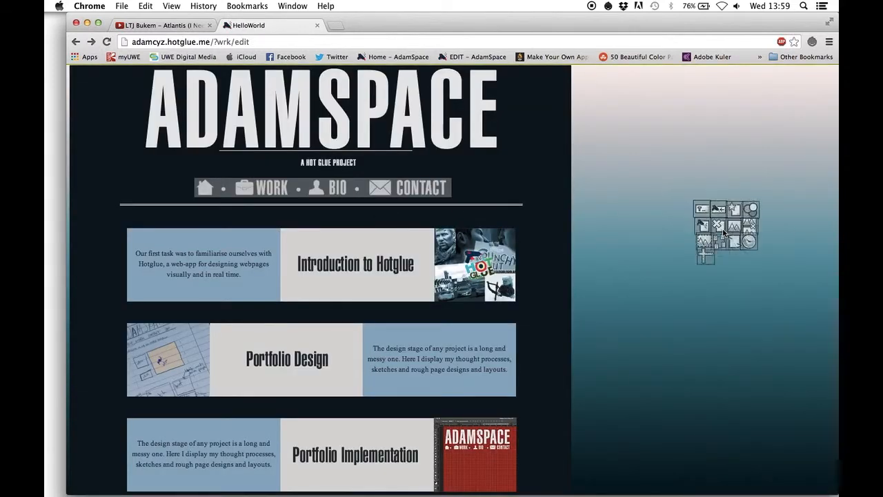
pyautogui.click(759, 240)
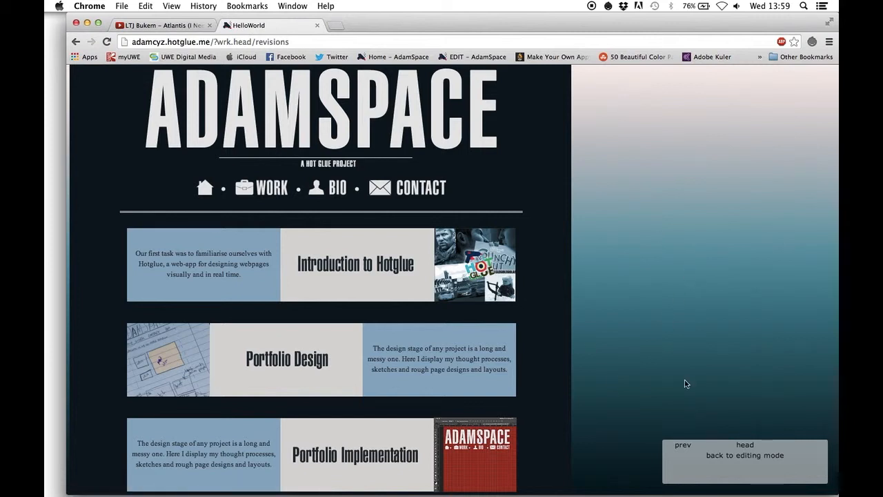
pyautogui.click(682, 447)
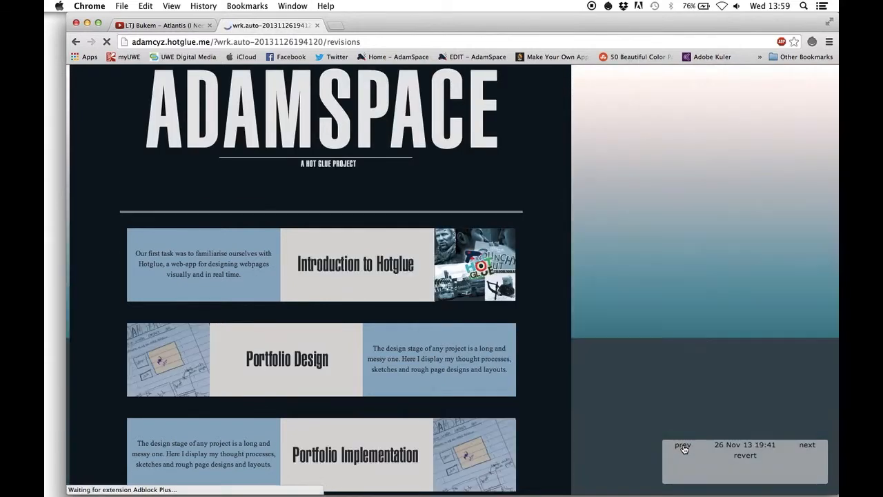
pyautogui.click(682, 447)
pyautogui.click(683, 446)
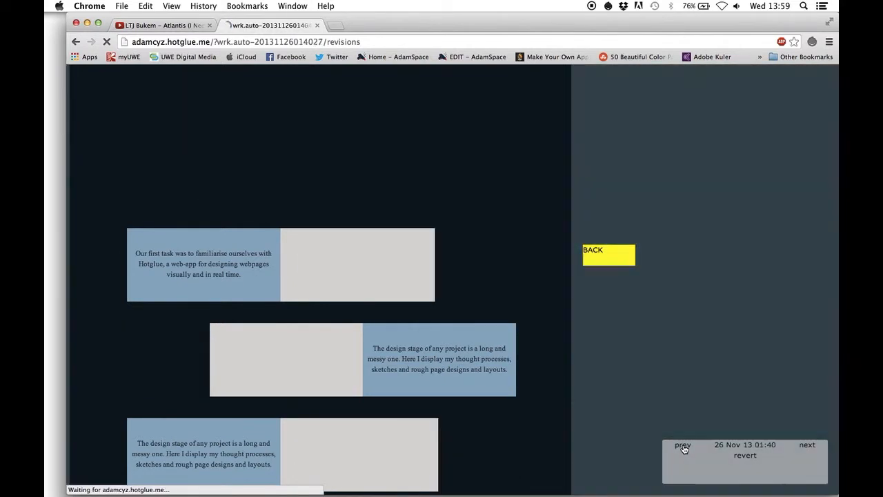
pyautogui.click(682, 446)
pyautogui.click(682, 447)
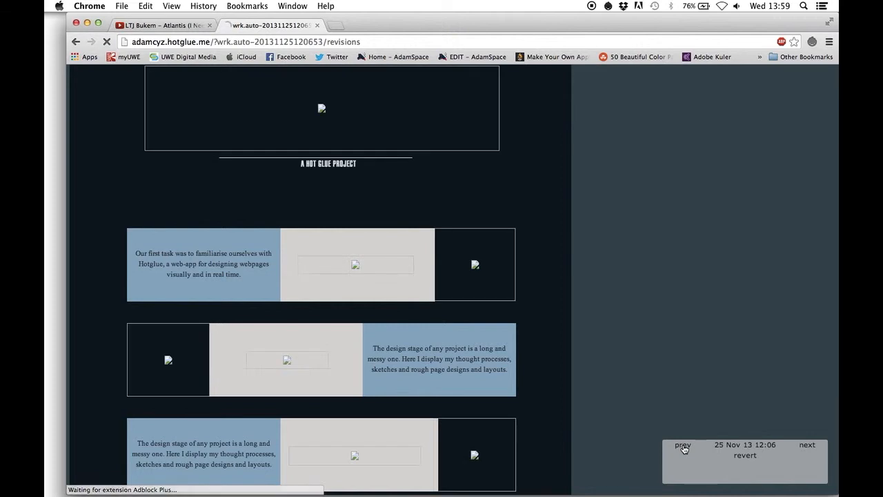
pyautogui.click(682, 446)
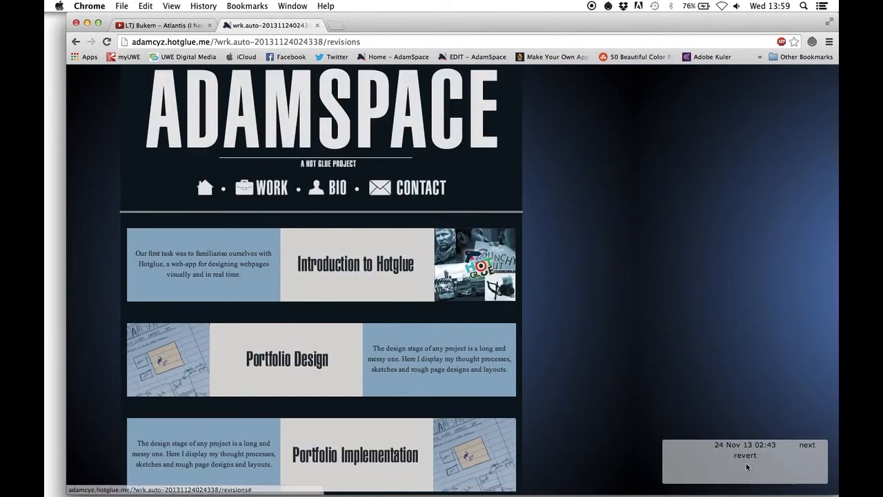
# Browse forward through the revisions to the head version and return to editing mode
pyautogui.click(806, 445)
pyautogui.click(805, 445)
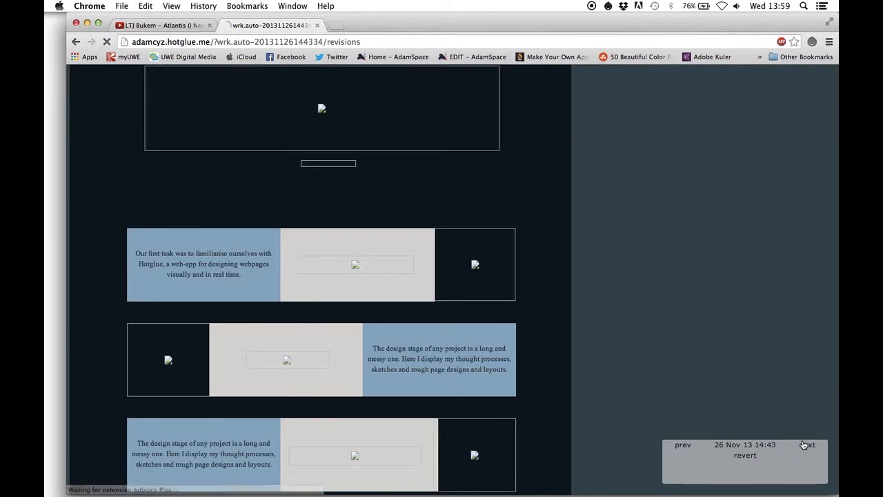
pyautogui.click(806, 445)
pyautogui.click(806, 445)
pyautogui.click(807, 447)
pyautogui.click(808, 446)
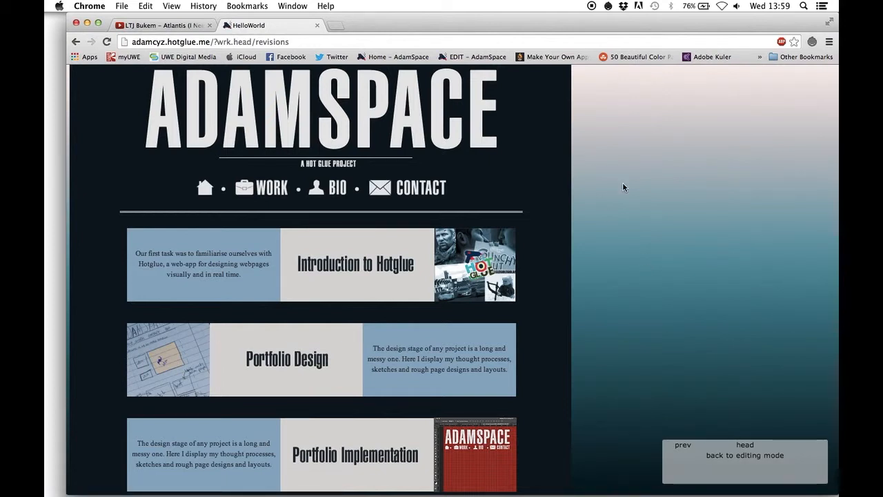
pyautogui.click(754, 456)
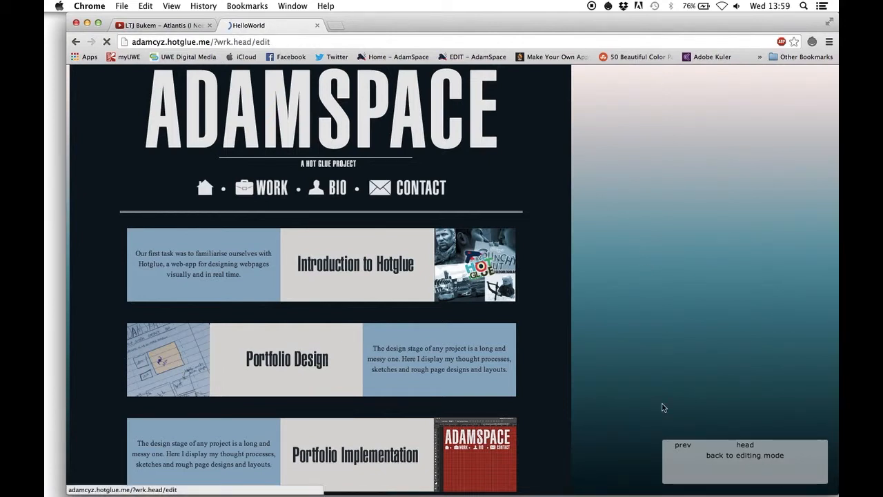
# Show the layout grid over the page, try much larger grid cells, and hide the grid again
pyautogui.click(633, 226)
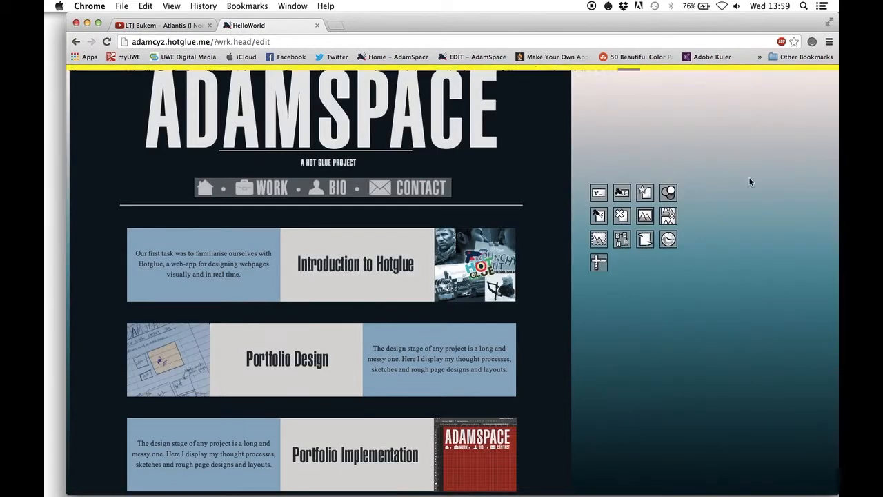
pyautogui.click(605, 263)
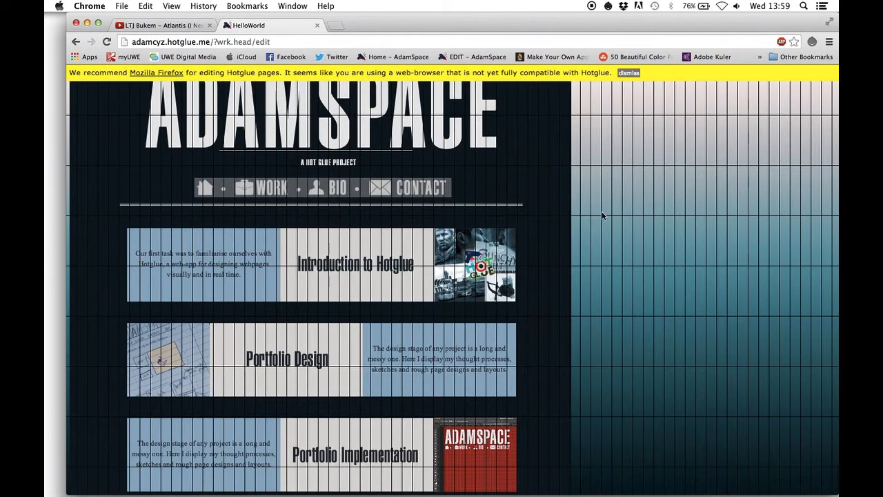
pyautogui.click(631, 276)
pyautogui.moveTo(591, 310); pyautogui.dragTo(695, 380)
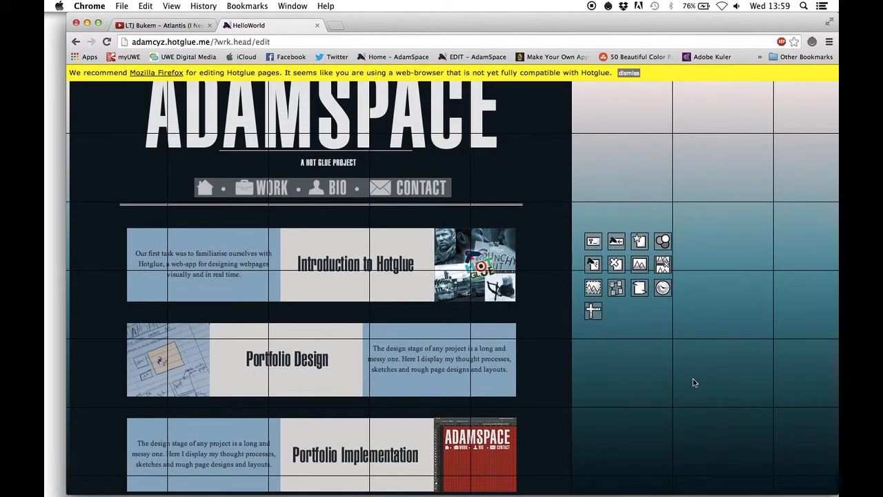
pyautogui.click(594, 307)
pyautogui.doubleClick(594, 307)
pyautogui.click(563, 336)
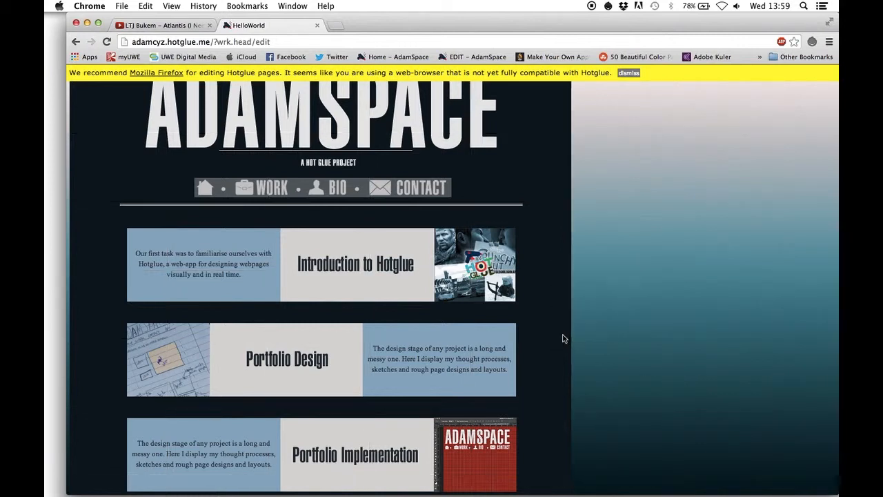
# Dismiss the browser compatibility notice and try to clone the Introduction to Hotglue thumbnail image
pyautogui.click(631, 74)
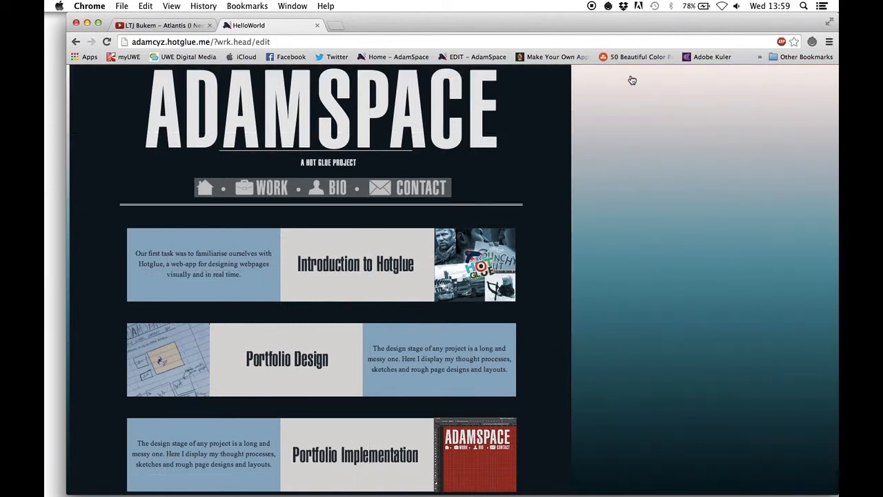
pyautogui.click(456, 242)
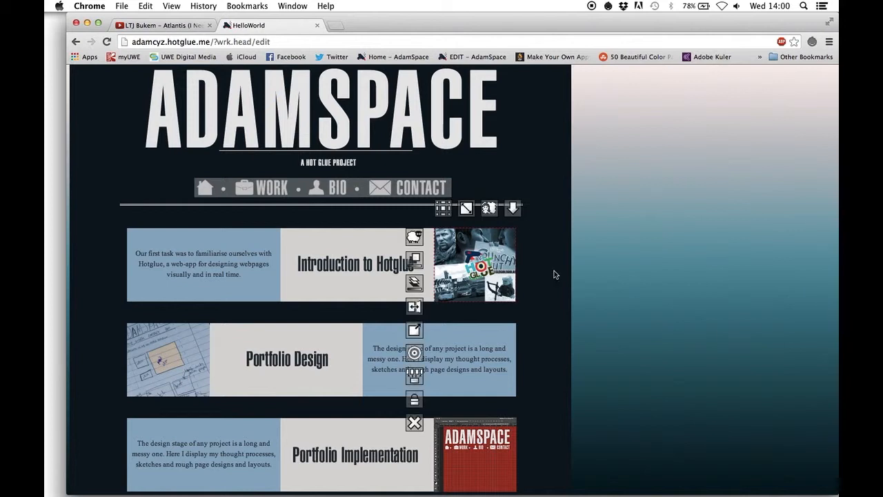
pyautogui.scroll(-1, 475, 275)
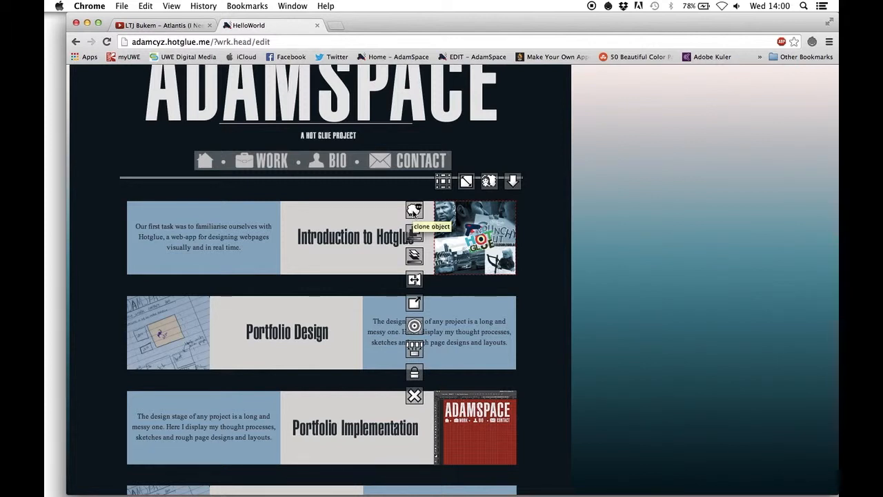
pyautogui.click(416, 210)
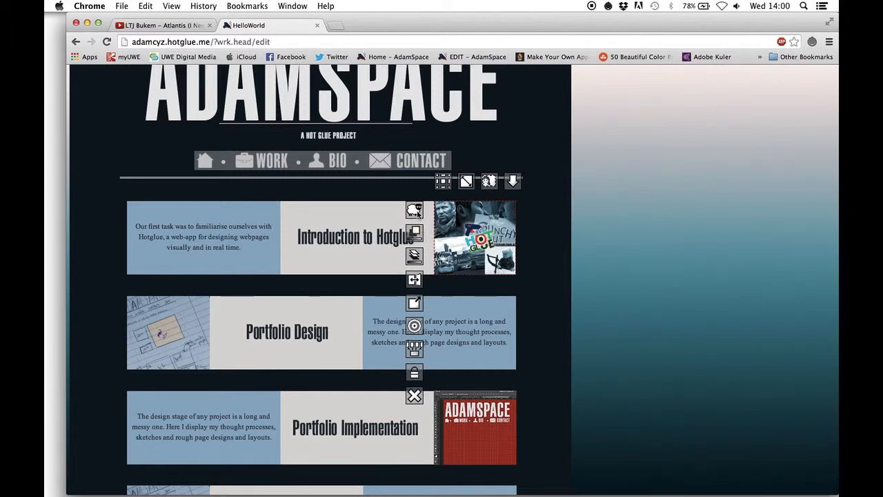
pyautogui.click(516, 470)
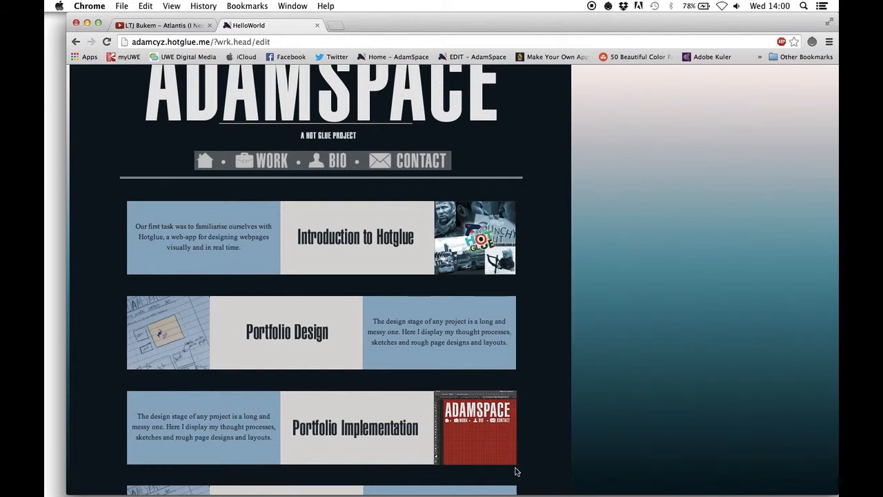
# Try making the Introduction to Hotglue thumbnail more transparent and reset it to fully opaque
pyautogui.click(478, 272)
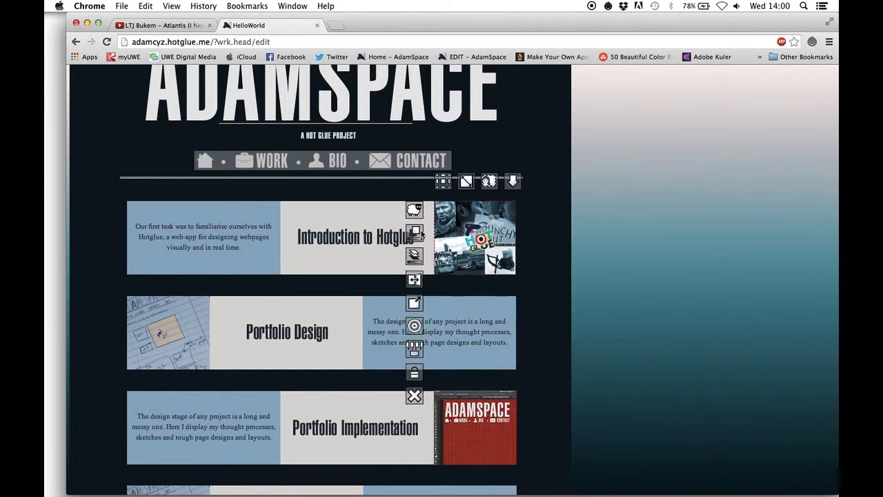
pyautogui.moveTo(410, 233); pyautogui.dragTo(494, 250)
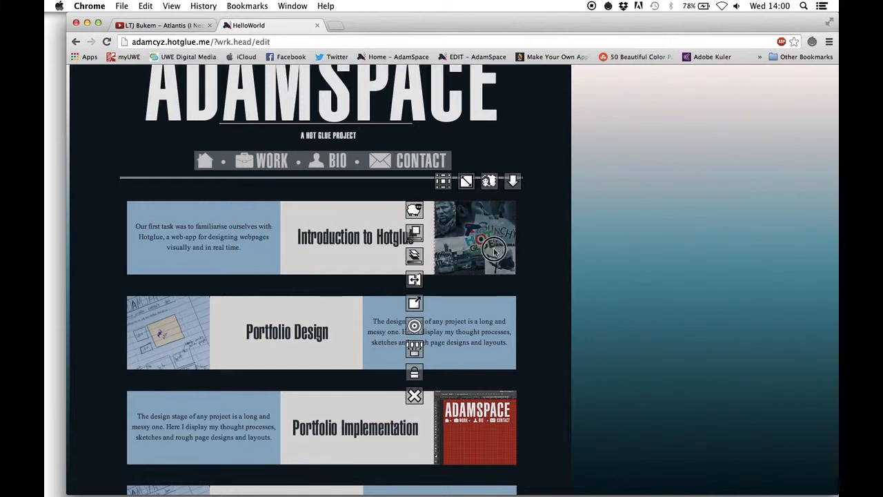
pyautogui.click(411, 233)
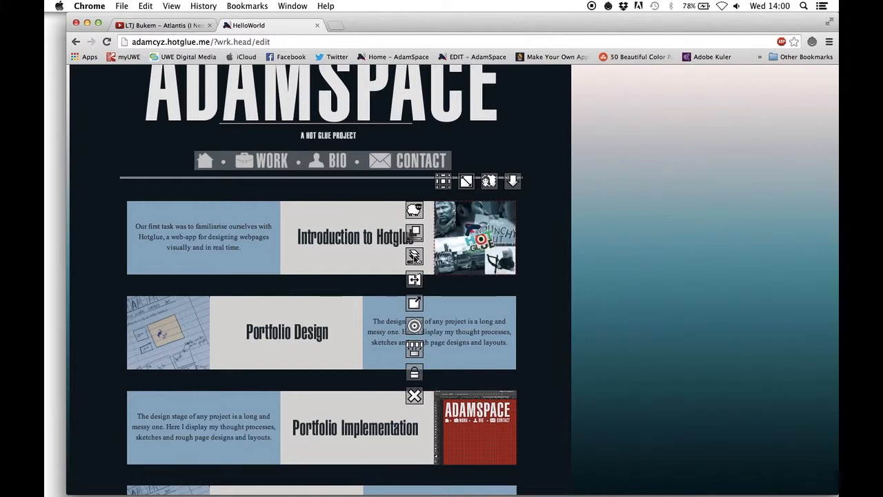
# Try changing the thumbnail's stacking order, and cycle it through its flipped orientations back to the original one
pyautogui.moveTo(414, 255); pyautogui.dragTo(530, 263)
pyautogui.click(414, 282)
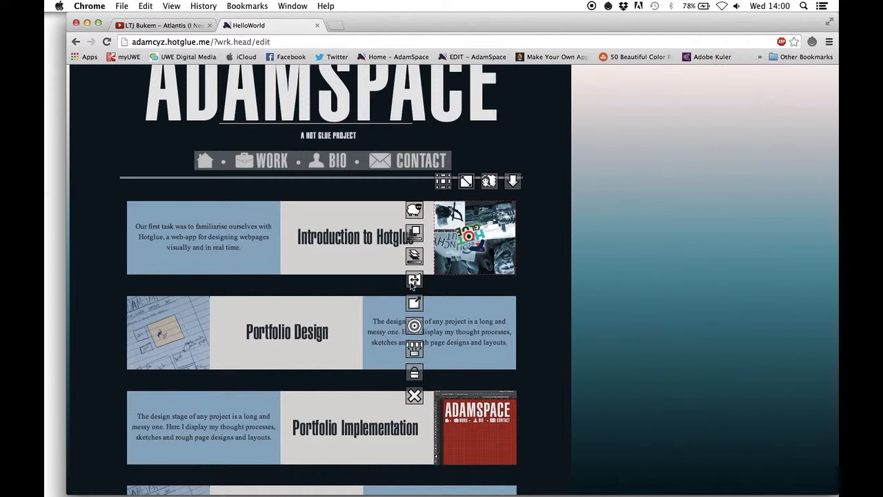
pyautogui.click(413, 281)
pyautogui.click(413, 282)
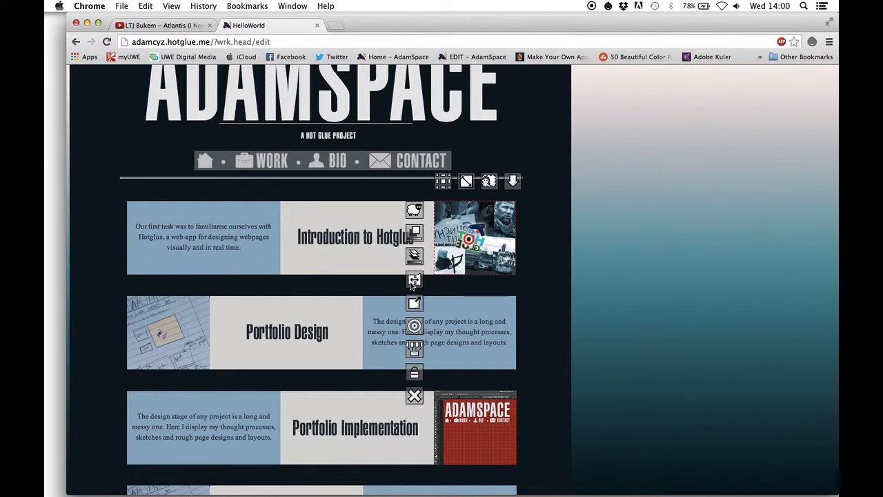
pyautogui.click(413, 281)
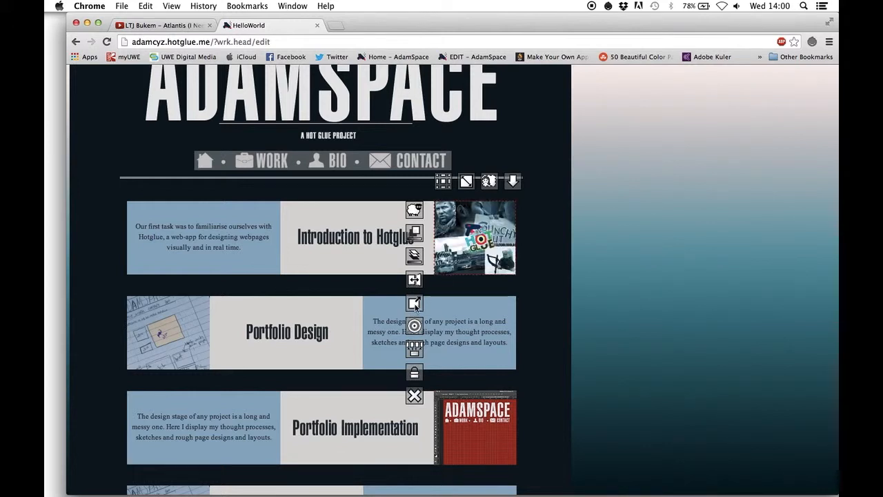
# Examine the thumbnail's link entry dialog and the string for linking to the object, cancelling both
pyautogui.click(415, 306)
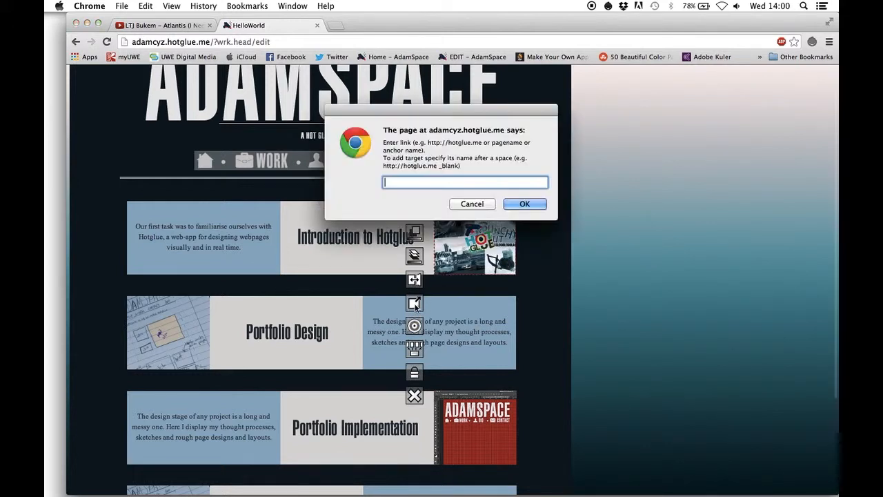
pyautogui.click(473, 204)
pyautogui.click(415, 326)
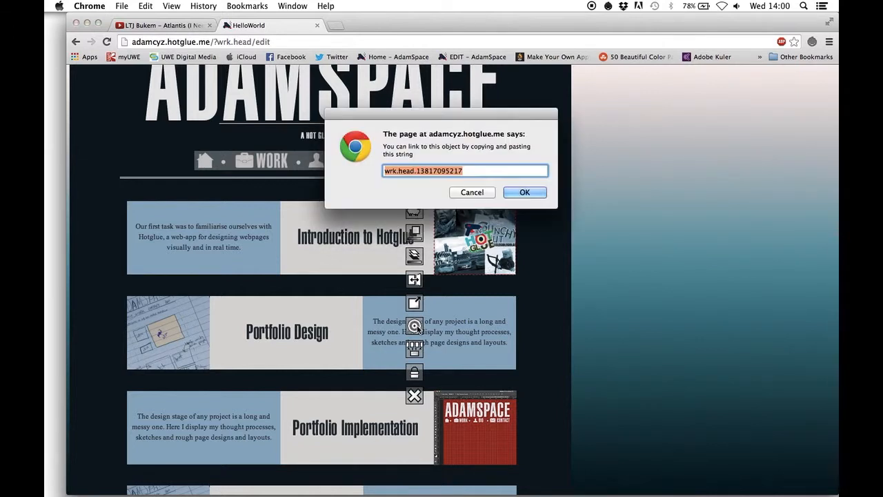
pyautogui.click(476, 193)
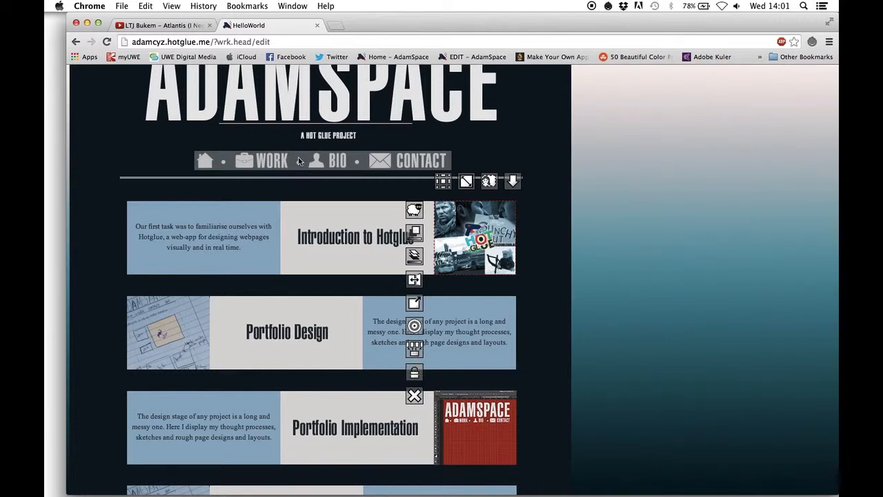
# Lock the Introduction to Hotglue thumbnail and unlock it again
pyautogui.click(414, 377)
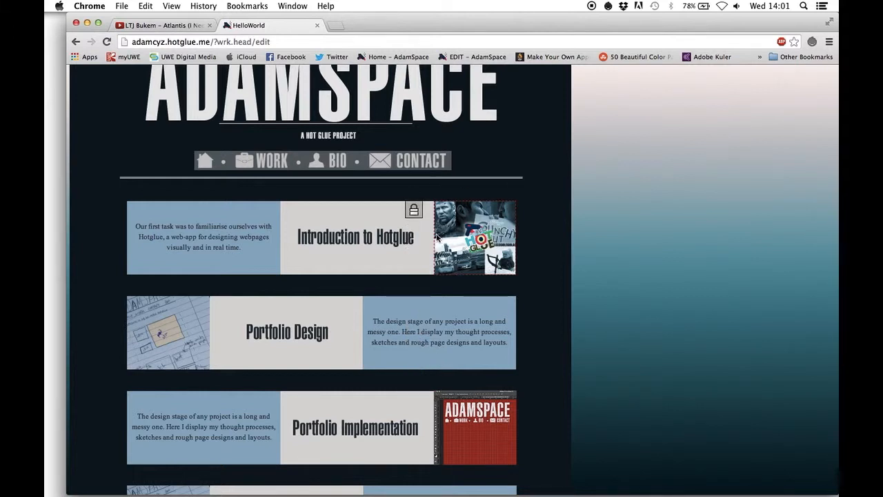
pyautogui.click(414, 211)
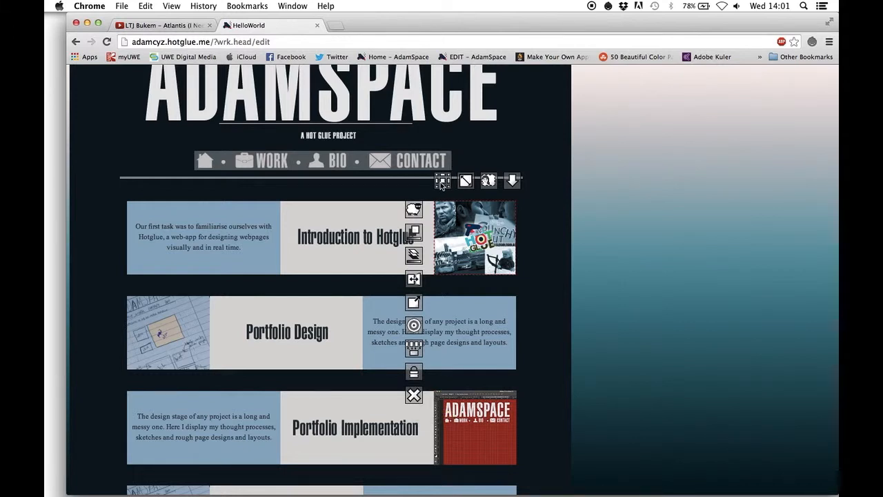
# Try enlarging the ADAMSPACE title image over the content rows, and switch it from tiled to stretched and back
pyautogui.scroll(1, 441, 183)
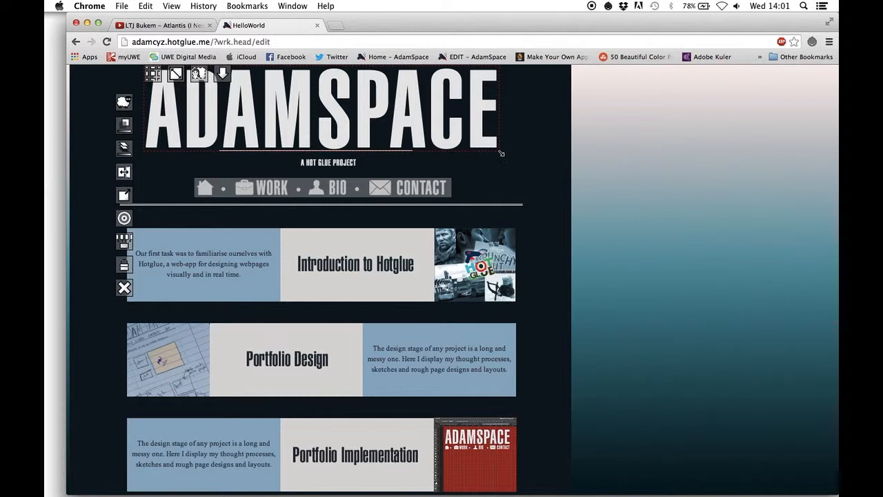
pyautogui.moveTo(501, 153); pyautogui.dragTo(700, 278)
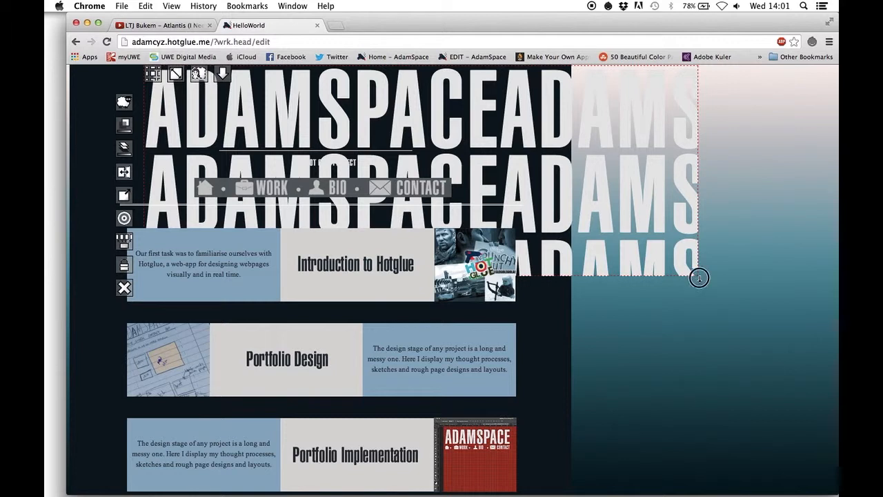
pyautogui.moveTo(700, 278); pyautogui.dragTo(585, 413)
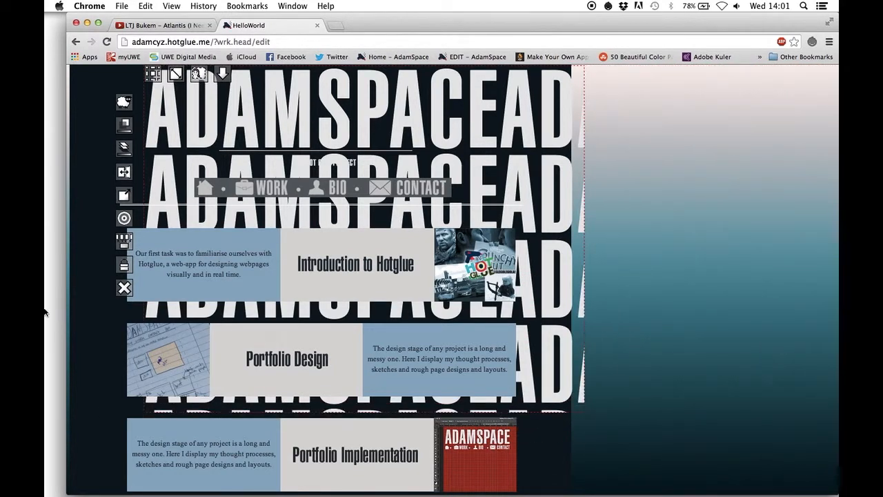
pyautogui.click(154, 74)
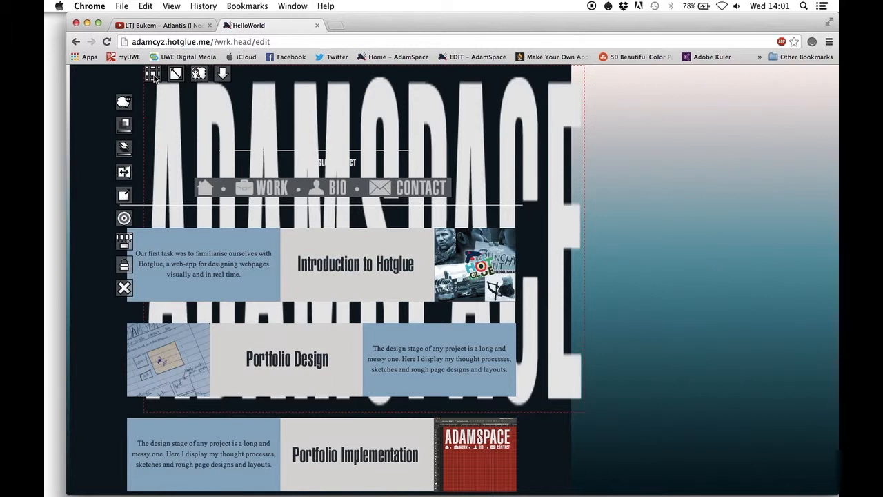
pyautogui.click(155, 76)
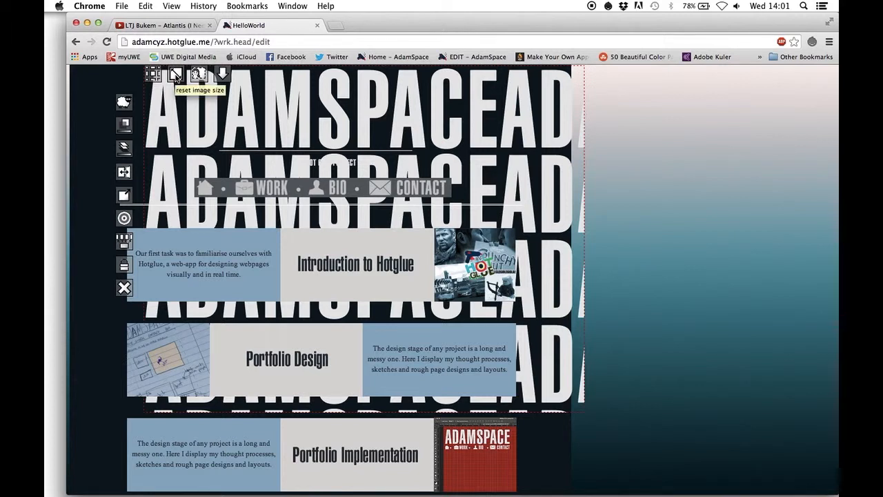
# Reset the ADAMSPACE title image to its original size and try adjusting its image selection
pyautogui.click(177, 76)
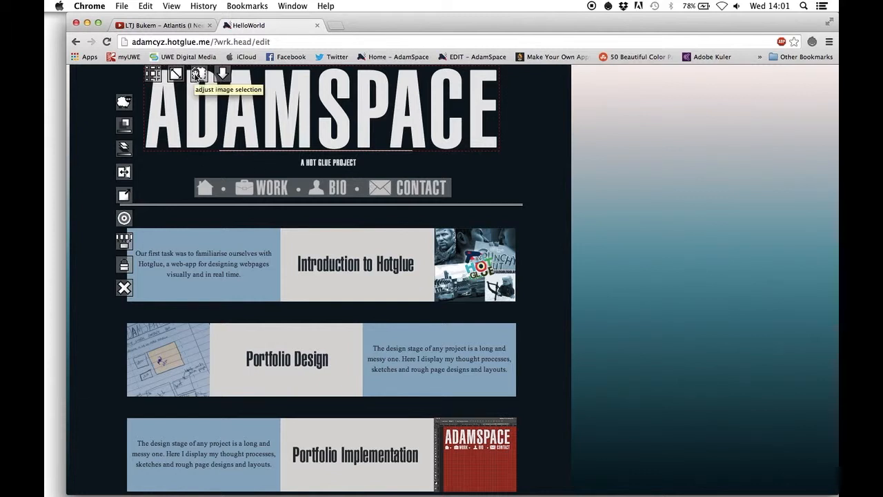
pyautogui.moveTo(198, 75)
pyautogui.mouseDown()
pyautogui.moveTo(262, 191)
pyautogui.moveTo(325, 240)
pyautogui.moveTo(400, 276)
pyautogui.moveTo(680, 458)
pyautogui.moveTo(429, 228)
pyautogui.moveTo(326, 152)
pyautogui.moveTo(262, 138)
pyautogui.moveTo(205, 98)
pyautogui.moveTo(200, 76)
pyautogui.mouseUp()
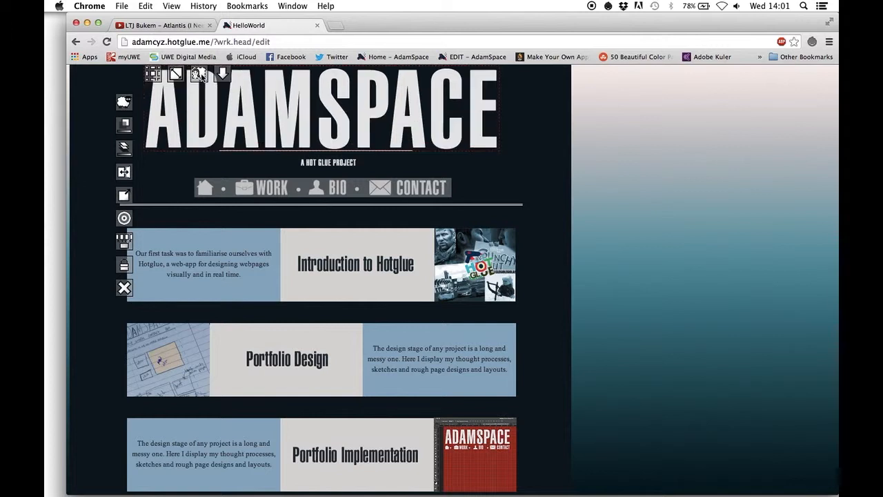